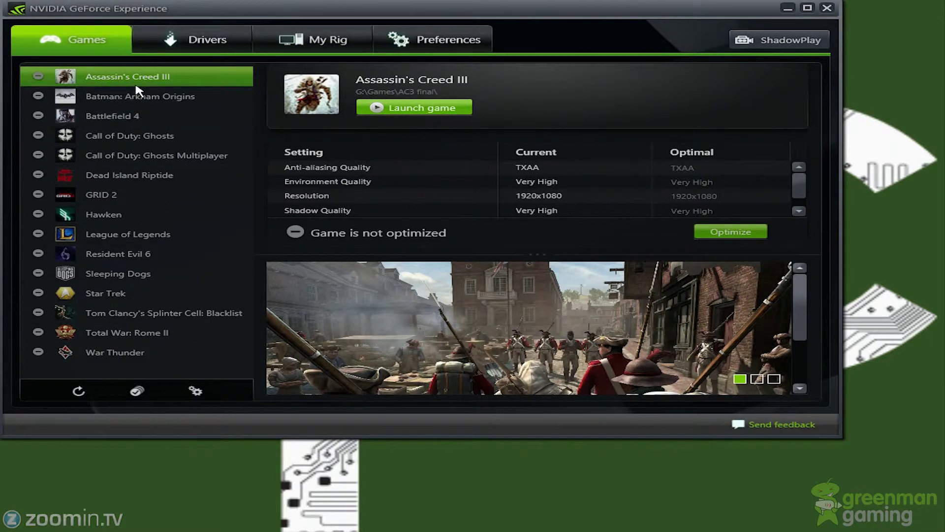
Select Batman: Arkham Origins to see its current versus optimal settings and screenshot
click(98, 96)
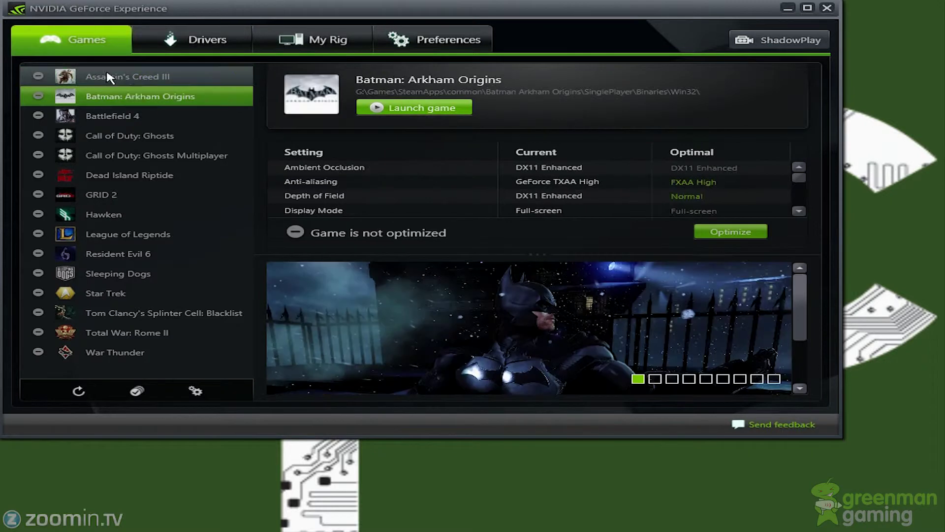
Review the settings of Assassin's Creed III, League of Legends, Hawken and GRID 2
click(137, 84)
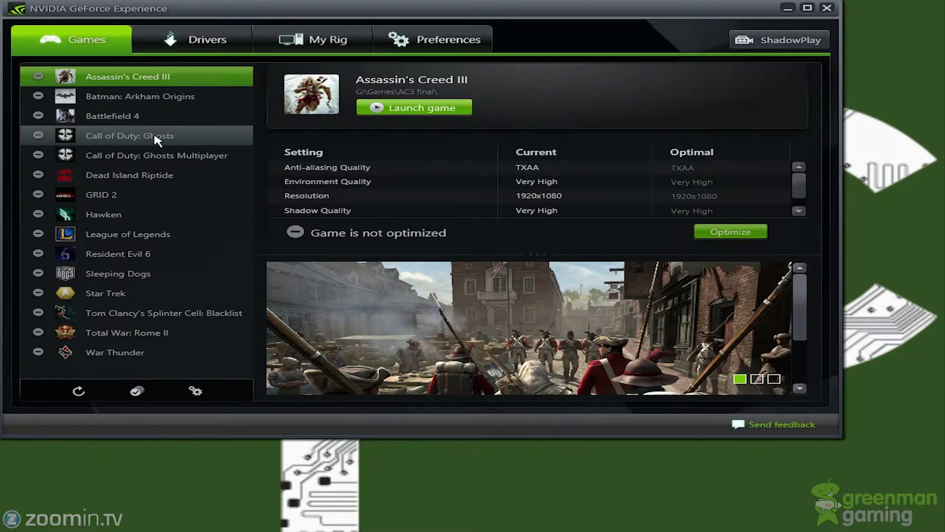
click(154, 235)
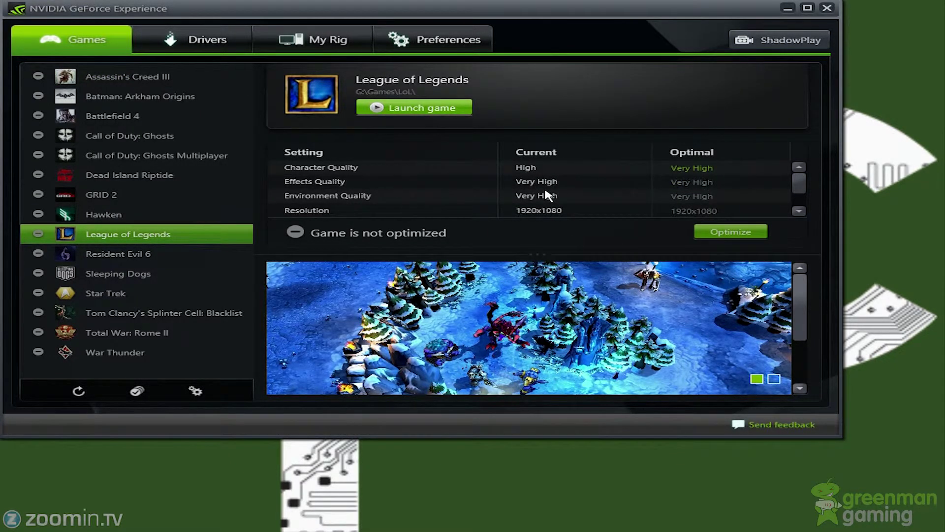
scroll(545, 195, down, 1)
scroll(544, 196, up, 1)
click(108, 222)
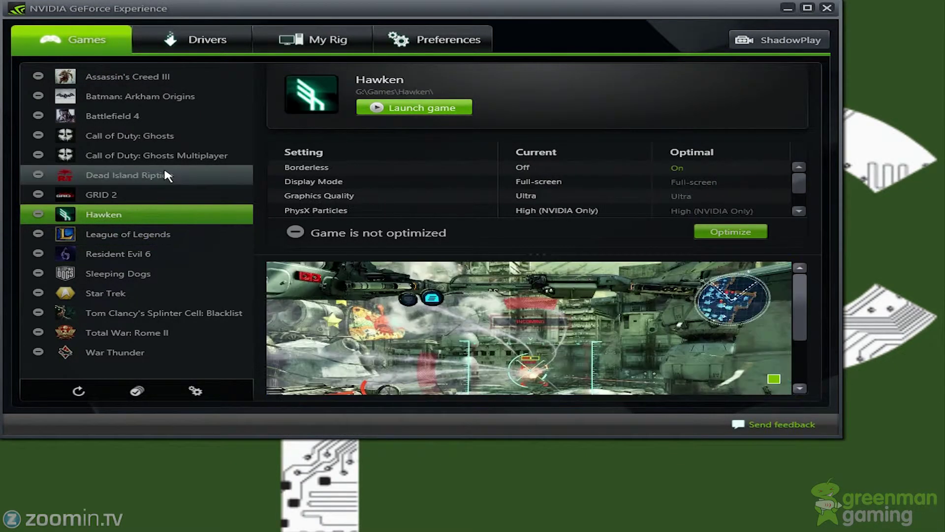
click(143, 197)
scroll(728, 185, down, 3)
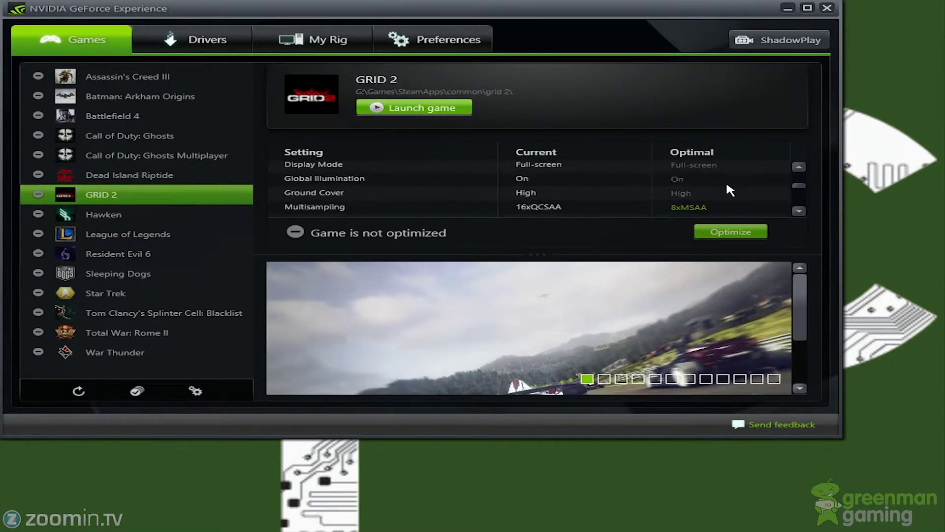
scroll(727, 185, down, 1)
scroll(727, 185, up, 1)
scroll(724, 184, up, 2)
Review Dead Island Riptide, both Call of Duty: Ghosts entries and Battlefield 4
click(181, 183)
key(Down)
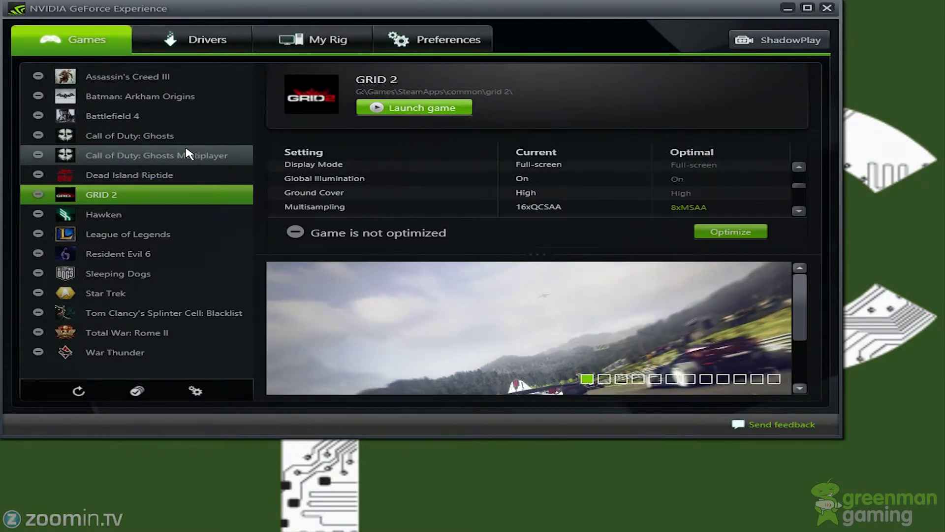
click(131, 174)
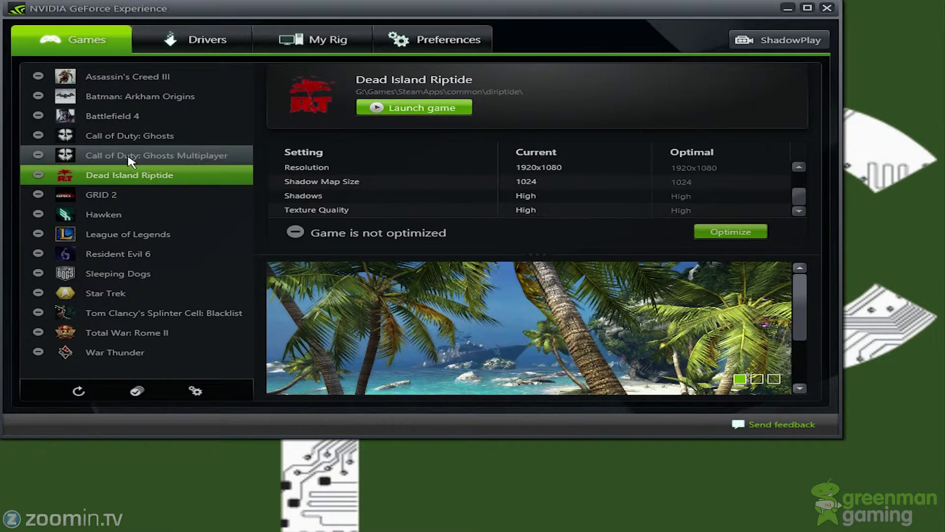
click(133, 154)
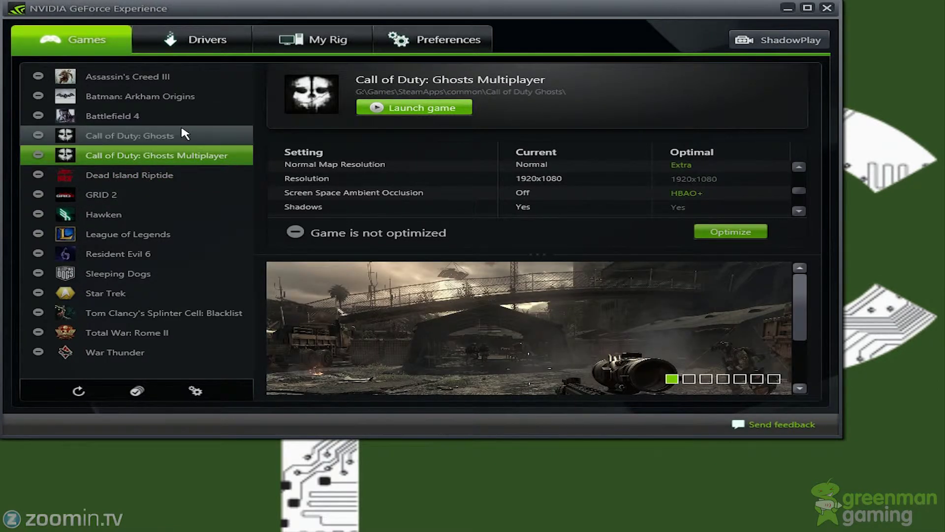
click(145, 134)
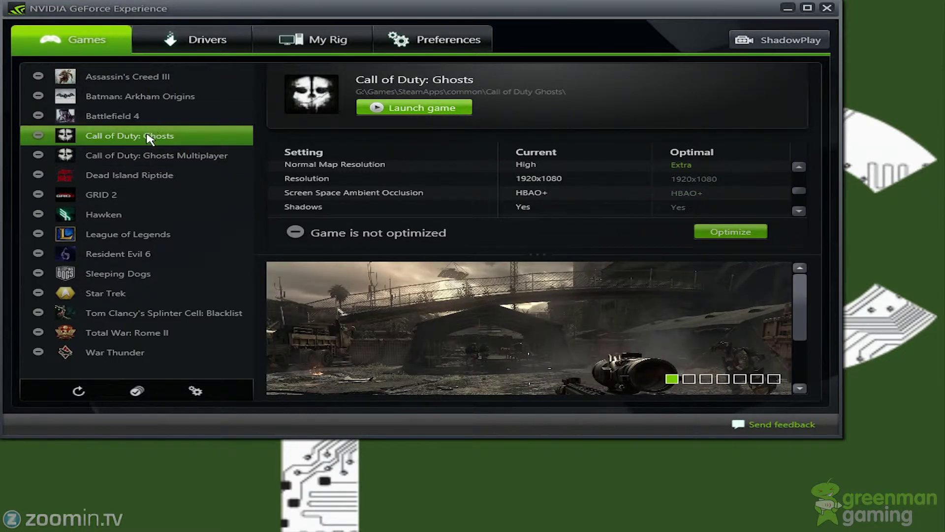
click(142, 117)
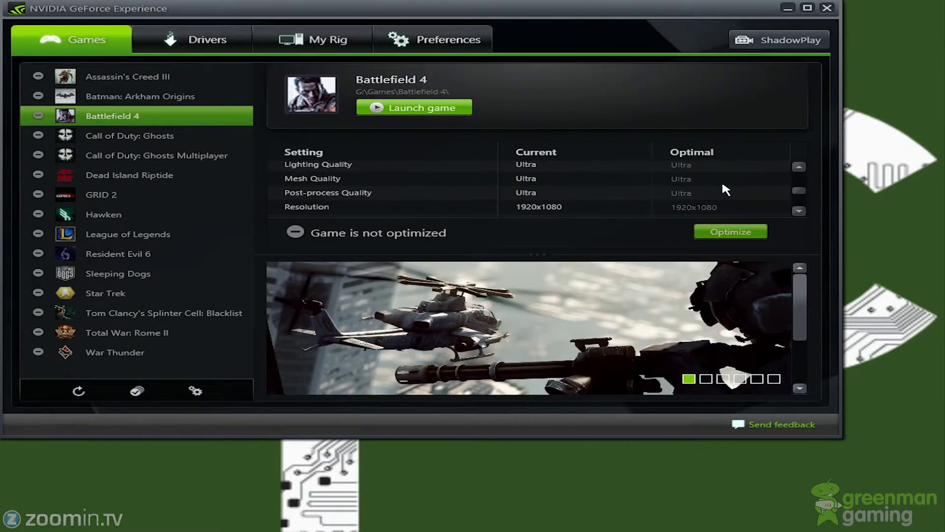
Scroll through Battlefield 4's full settings list, then return to Batman: Arkham Origins
scroll(722, 186, down, 2)
scroll(677, 204, down, 2)
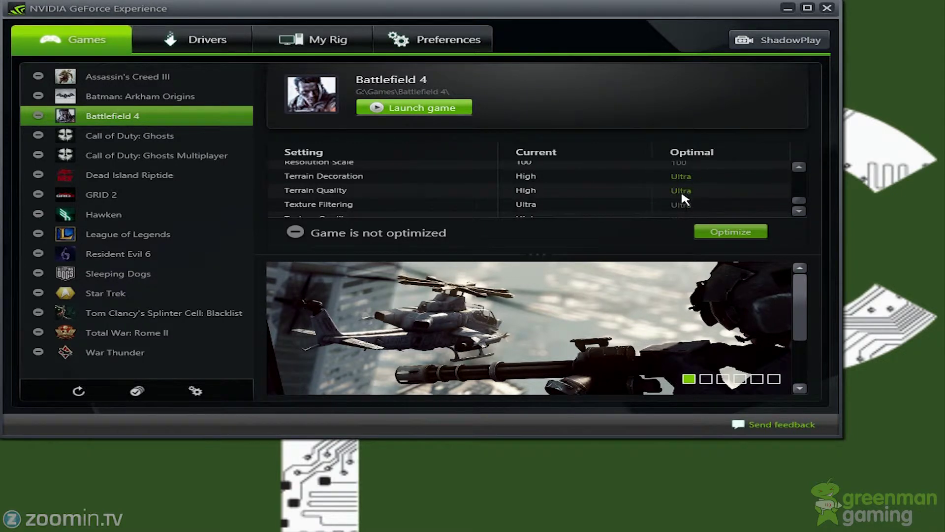
scroll(685, 195, down, 1)
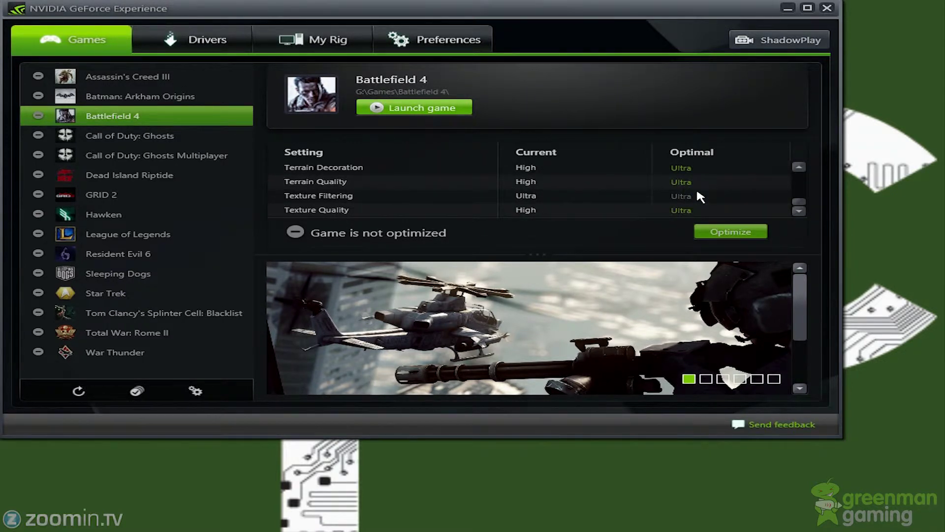
click(150, 101)
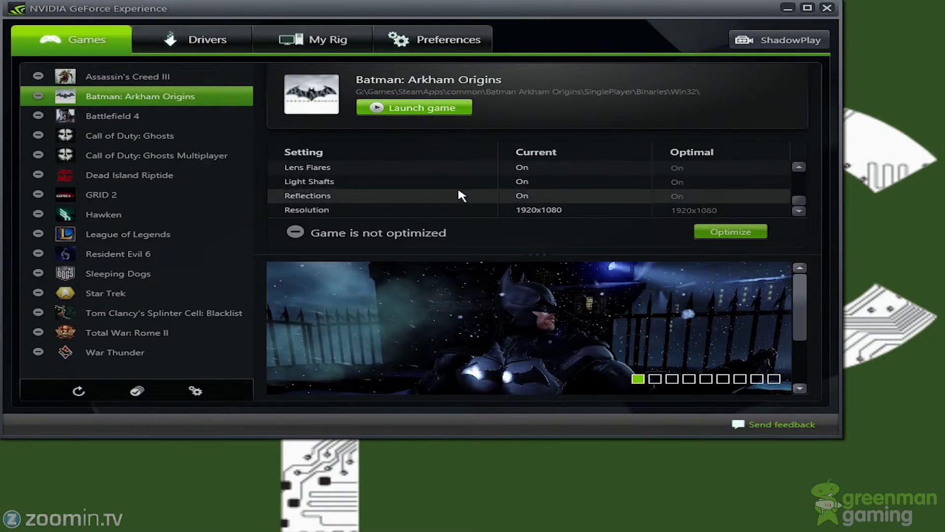
scroll(619, 188, up, 8)
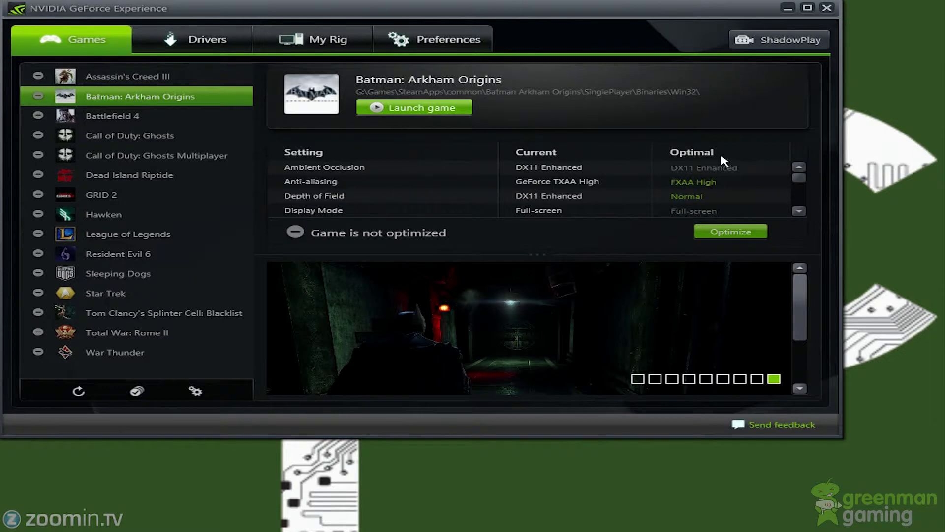
Show the first and second Batman screenshots and widen the application window
click(638, 379)
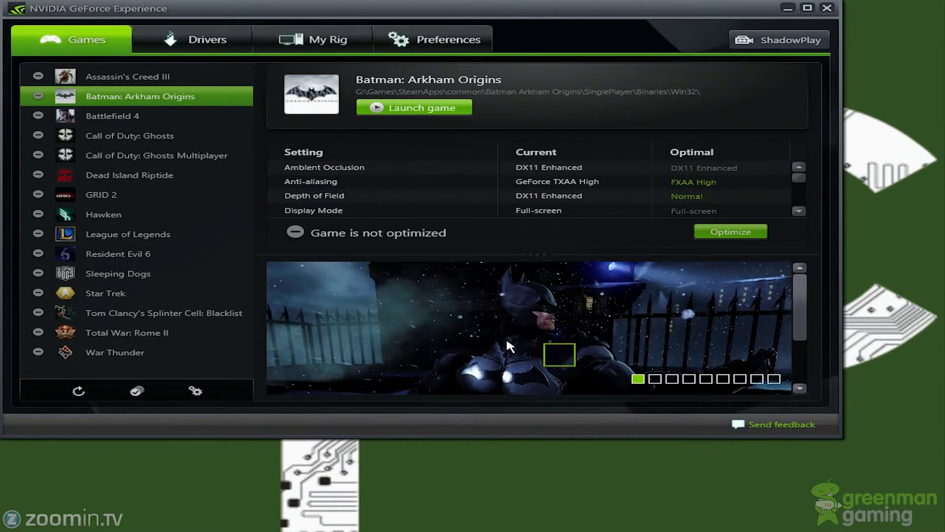
click(655, 379)
mouse_move(677, 339)
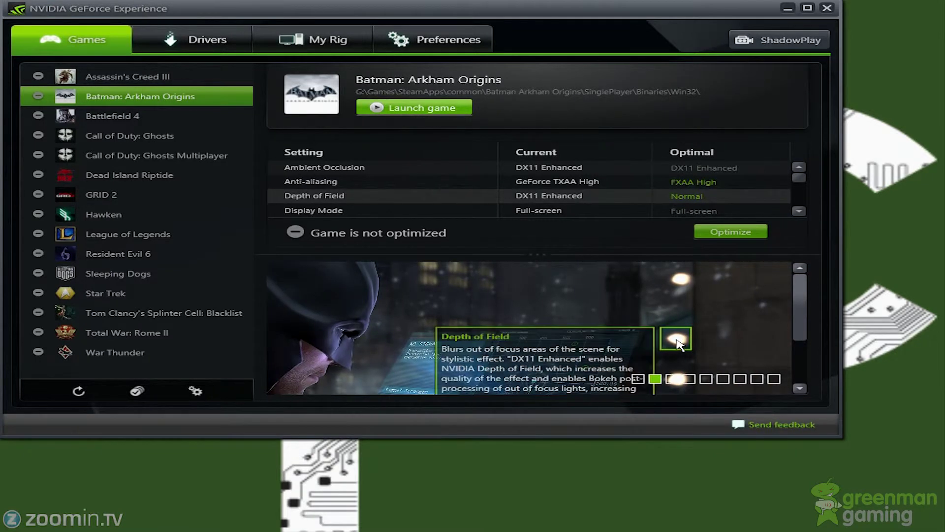
drag(842, 438, 943, 507)
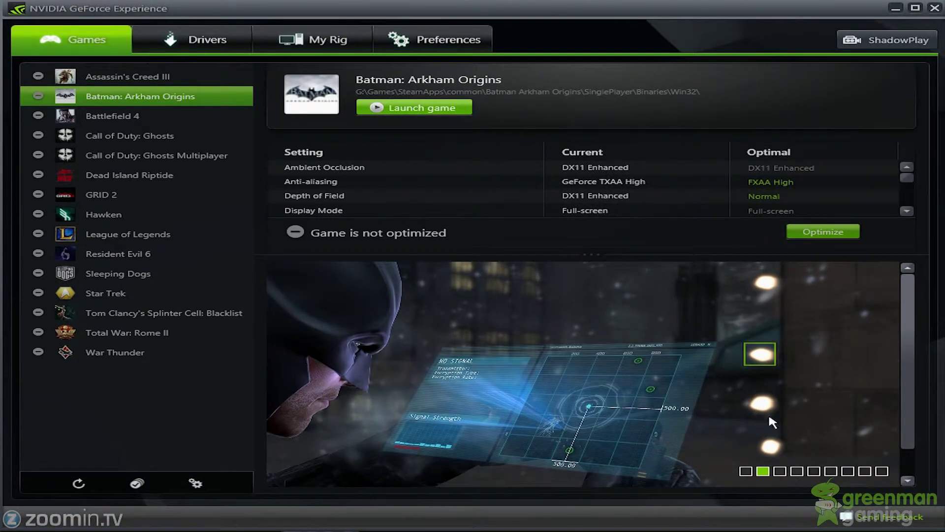
Show the third and fourth Batman screenshots, reading the setting explanation tooltips
mouse_move(765, 358)
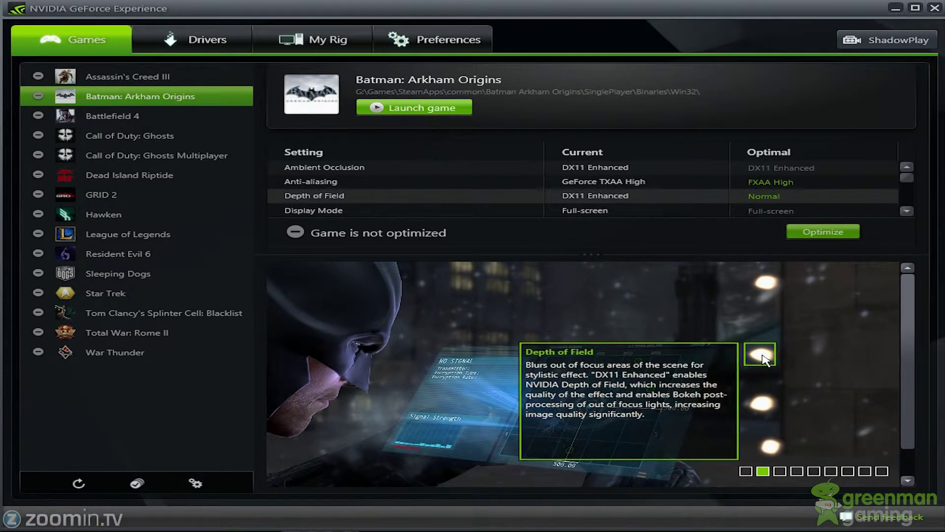
click(780, 471)
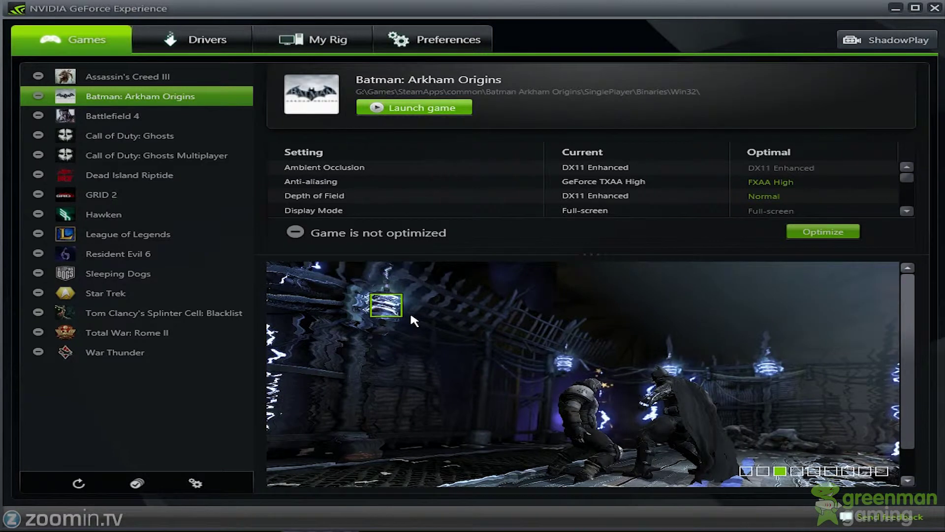
mouse_move(398, 309)
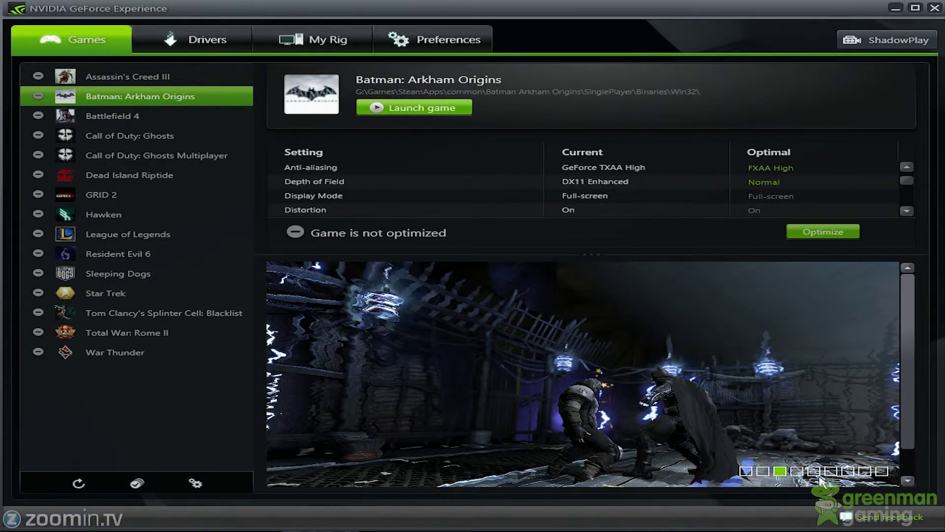
click(797, 471)
mouse_move(645, 317)
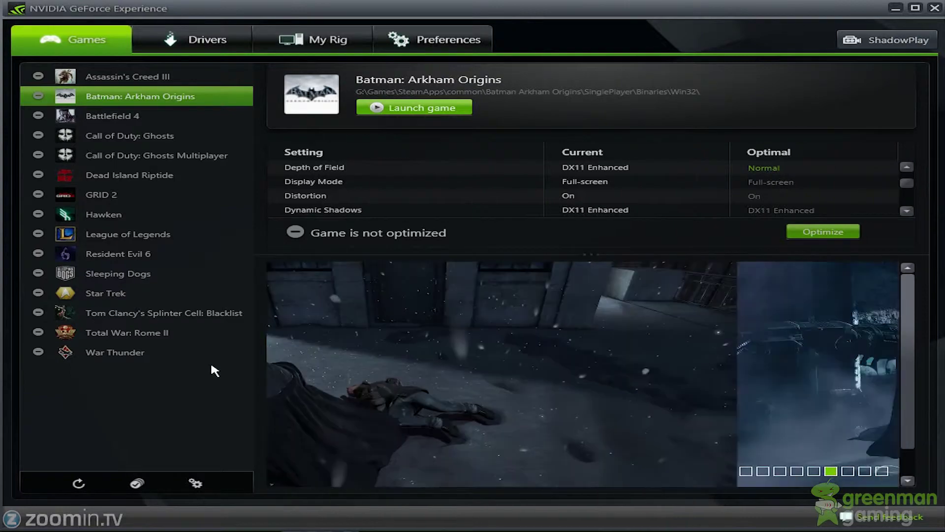
Review Star Trek, Call of Duty: Ghosts Multiplayer, Battlefield 4, Batman and Assassin's Creed III, then view driver status
click(104, 293)
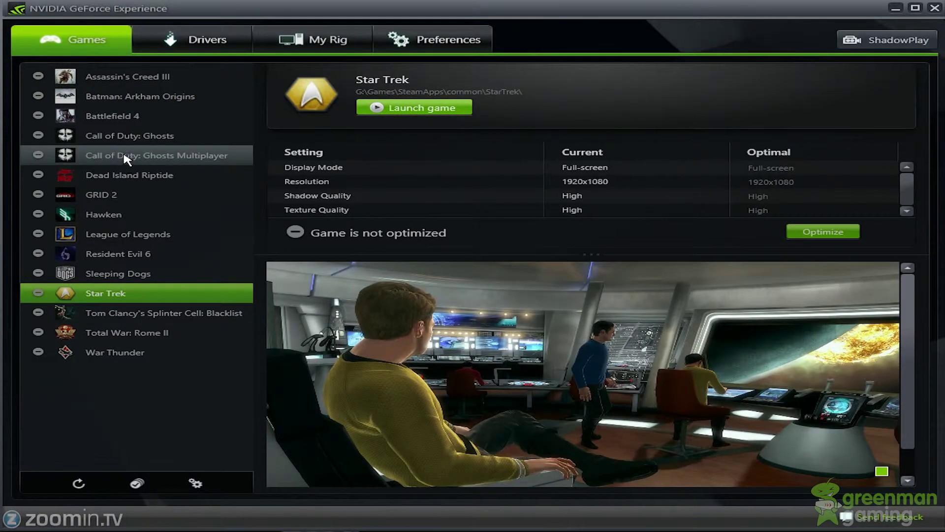
click(108, 155)
click(117, 117)
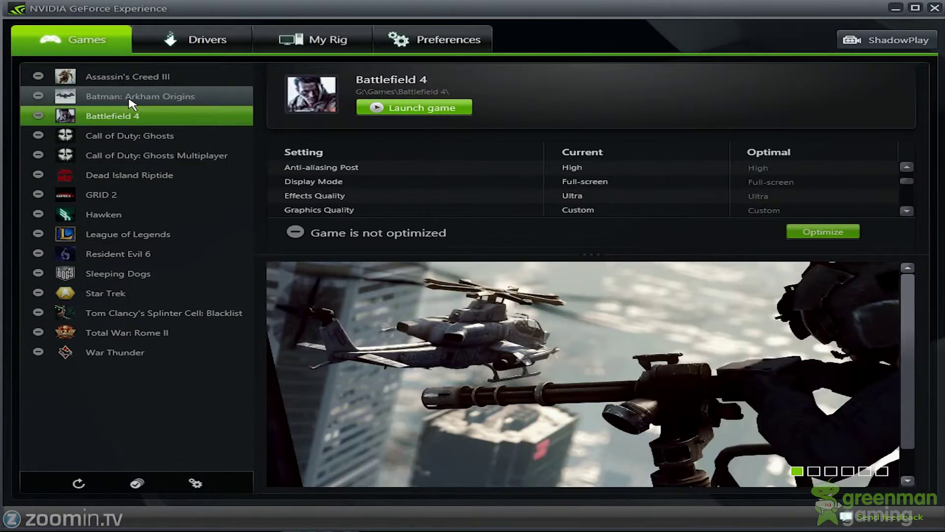
click(139, 89)
click(148, 80)
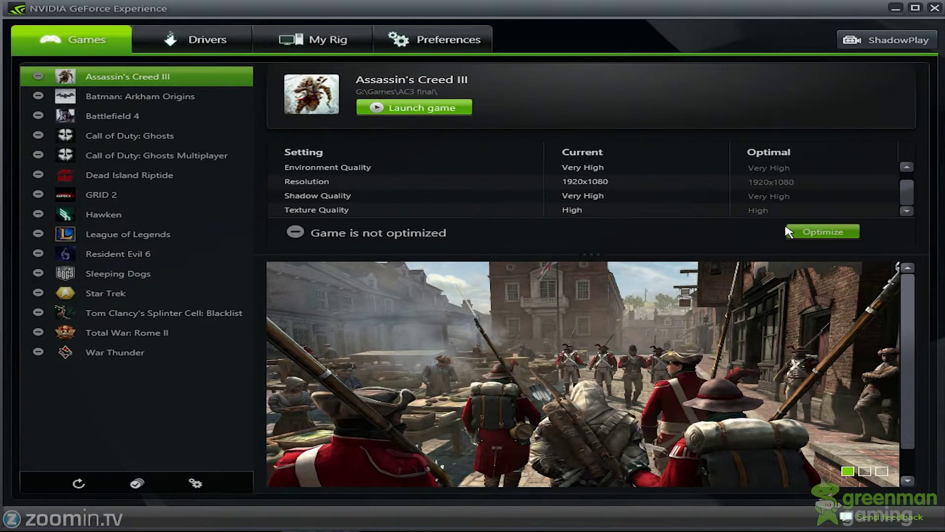
click(197, 45)
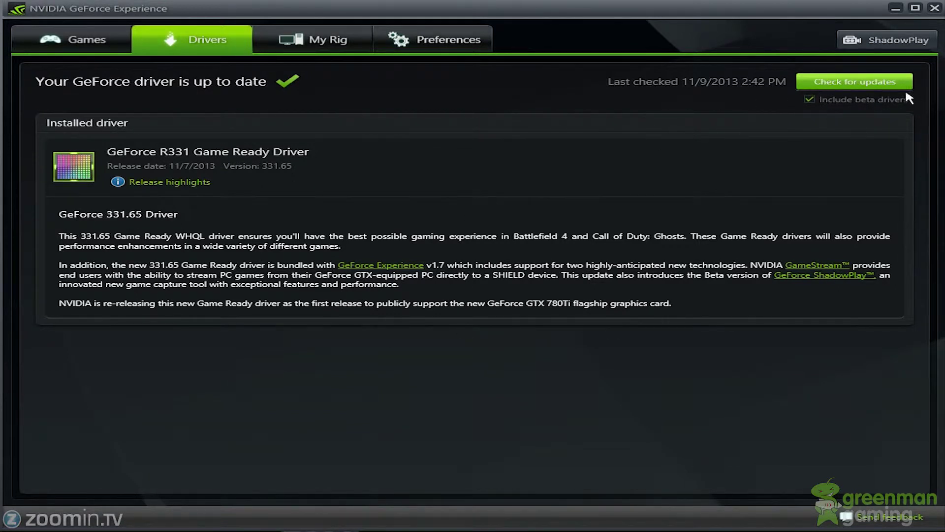
Rerun the driver update check, confirming 331.65 is up to date, then view My Rig
click(878, 85)
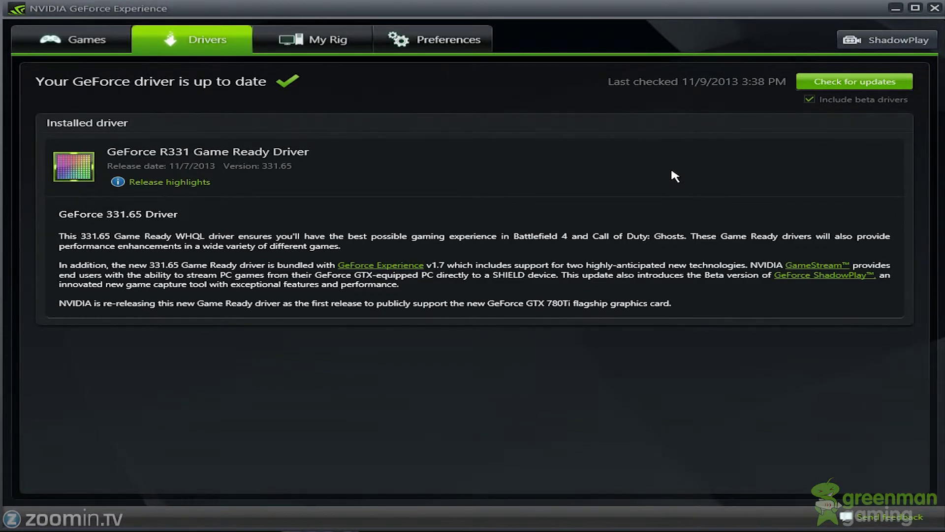
click(335, 43)
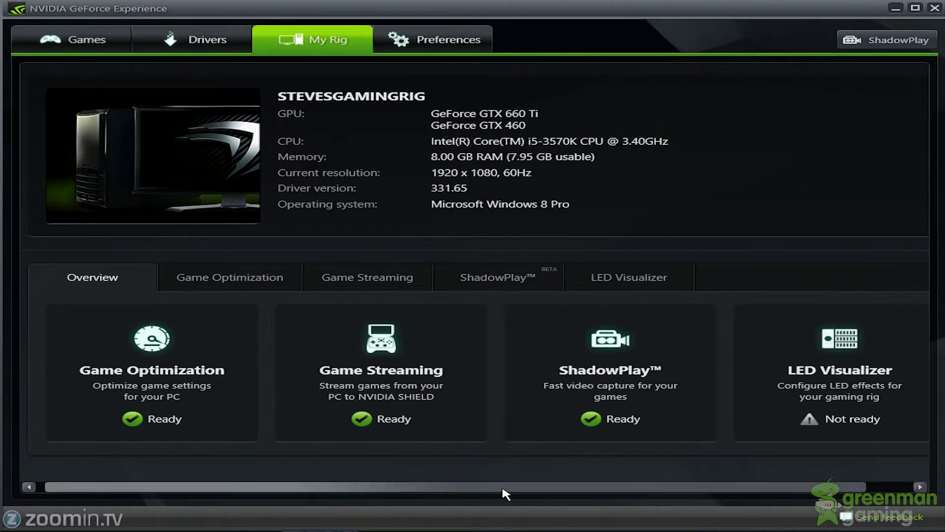
Scroll the My Rig Overview cards to see feature readiness, with LED Visualizer not ready
drag(501, 487, 479, 479)
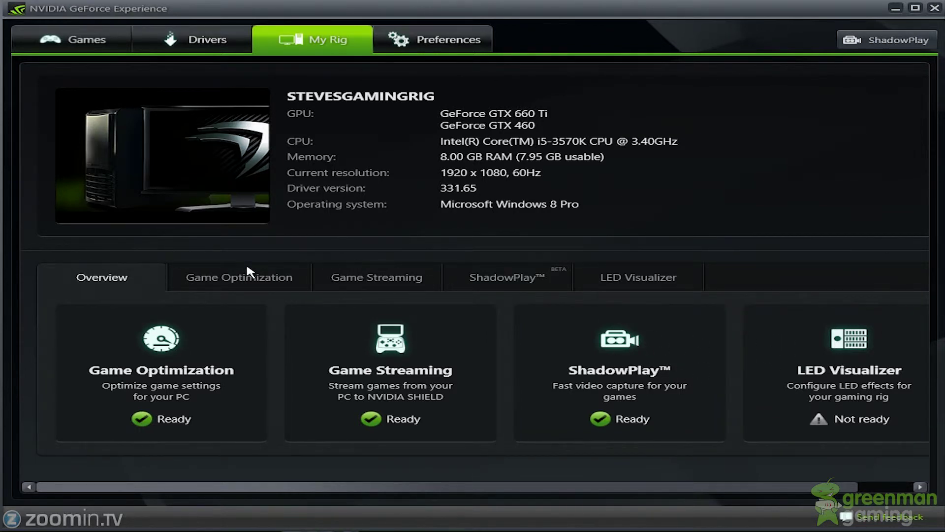
Check requirements for Game Optimization, Game Streaming, ShadowPlay and LED Visualizer, then open Preferences
click(254, 281)
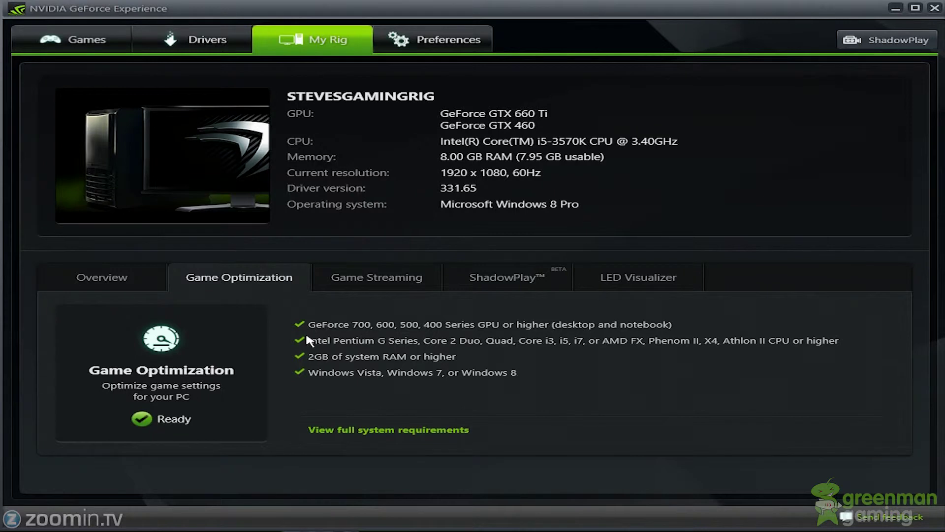
click(375, 284)
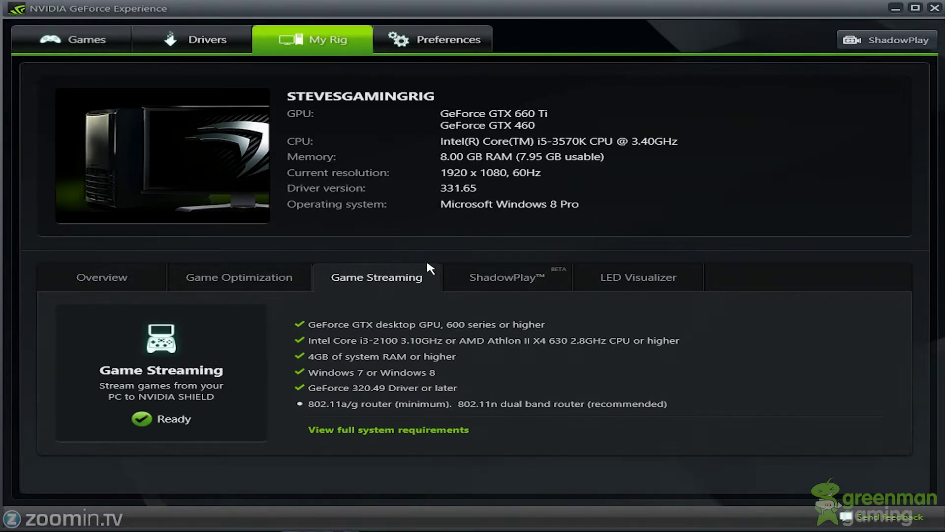
click(498, 282)
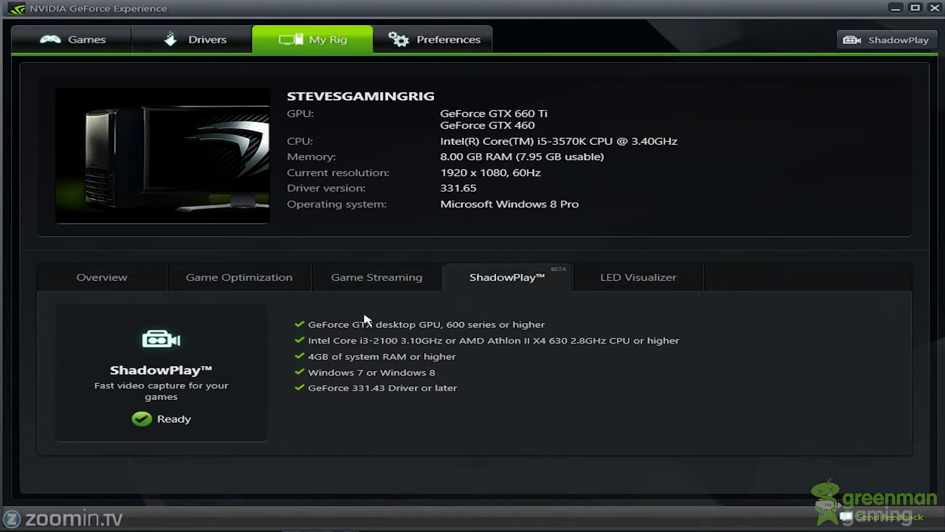
click(632, 281)
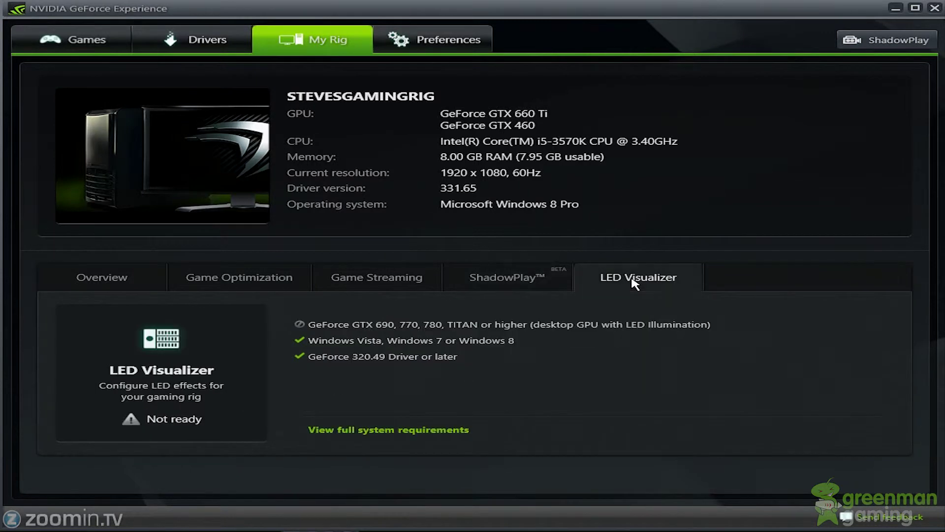
click(507, 285)
click(622, 280)
click(408, 43)
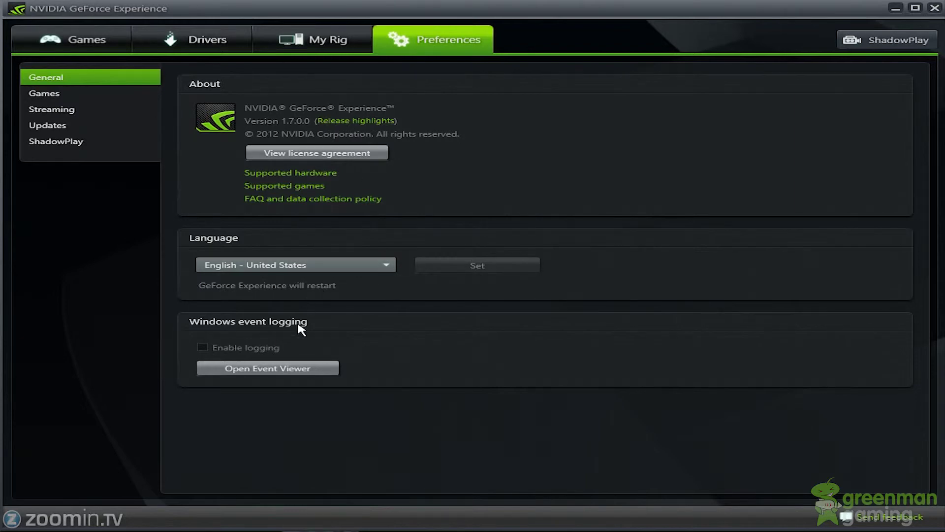
Browse the Games, Streaming, Updates and ShadowPlay preferences, then return to General
click(65, 96)
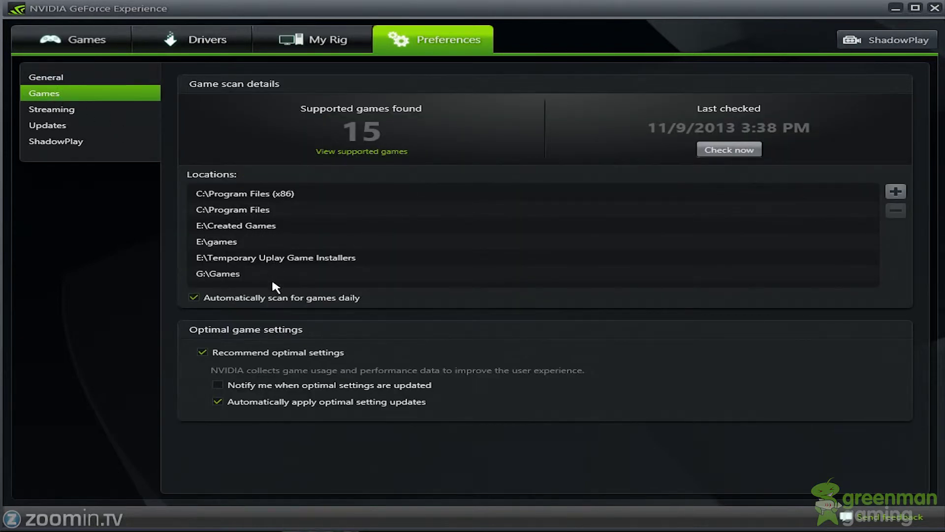
click(58, 116)
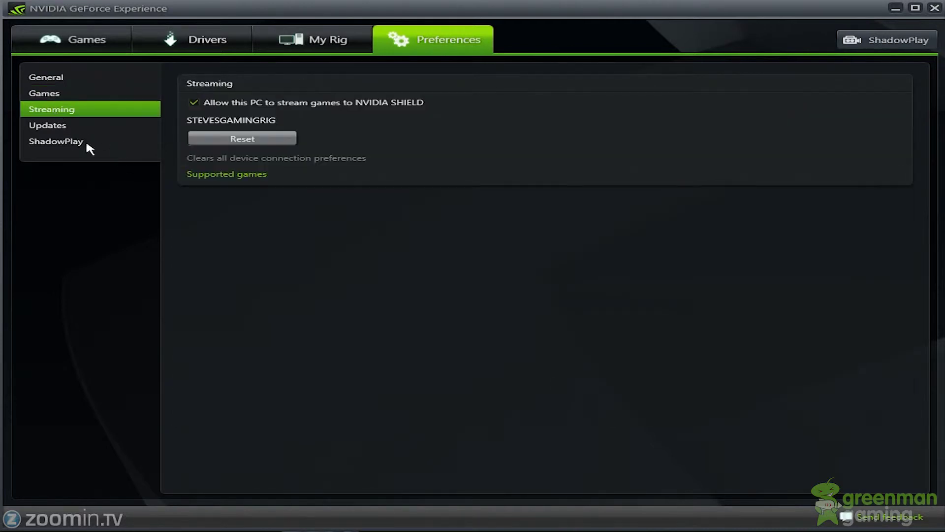
click(53, 126)
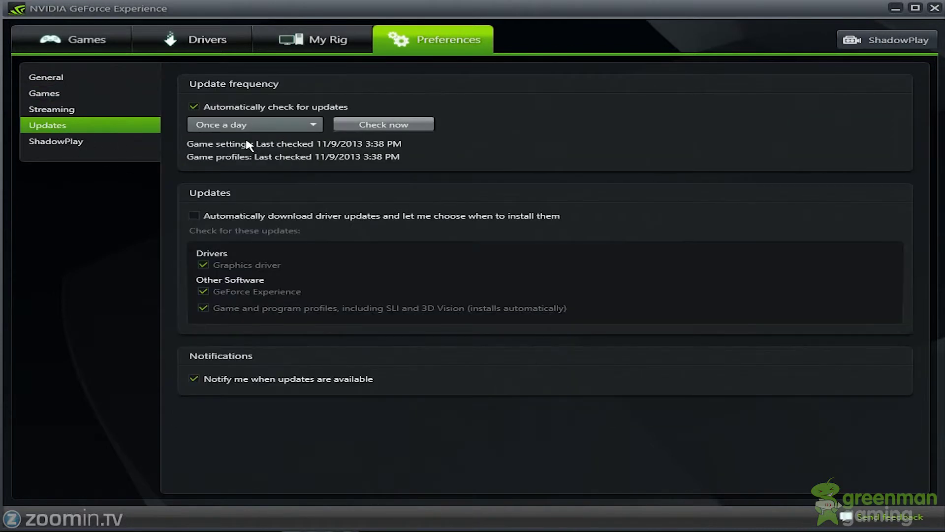
click(80, 143)
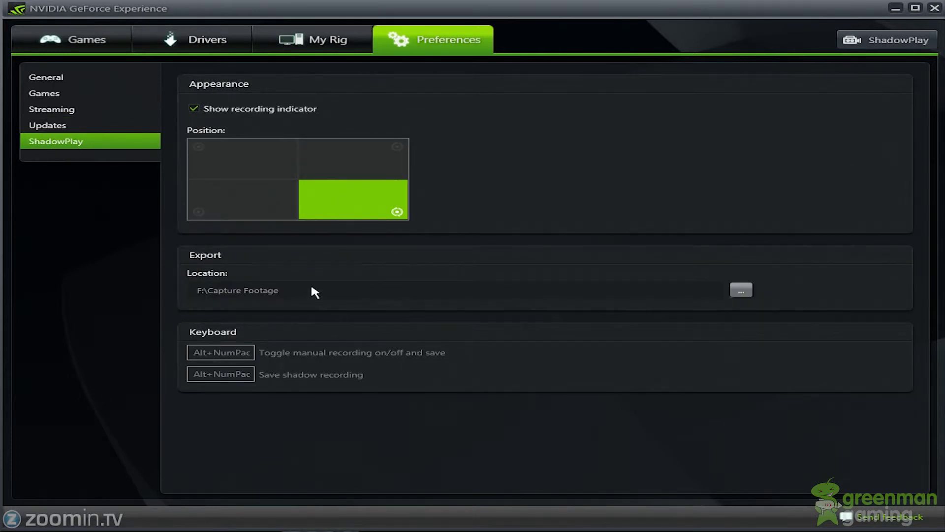
click(74, 78)
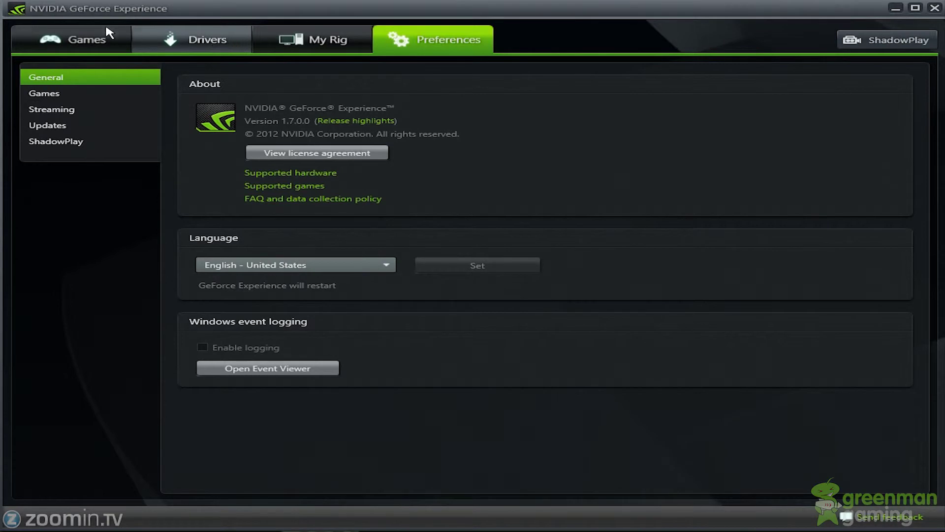
Visit the Games list and the up-to-date Drivers page, then return to My Rig
click(96, 39)
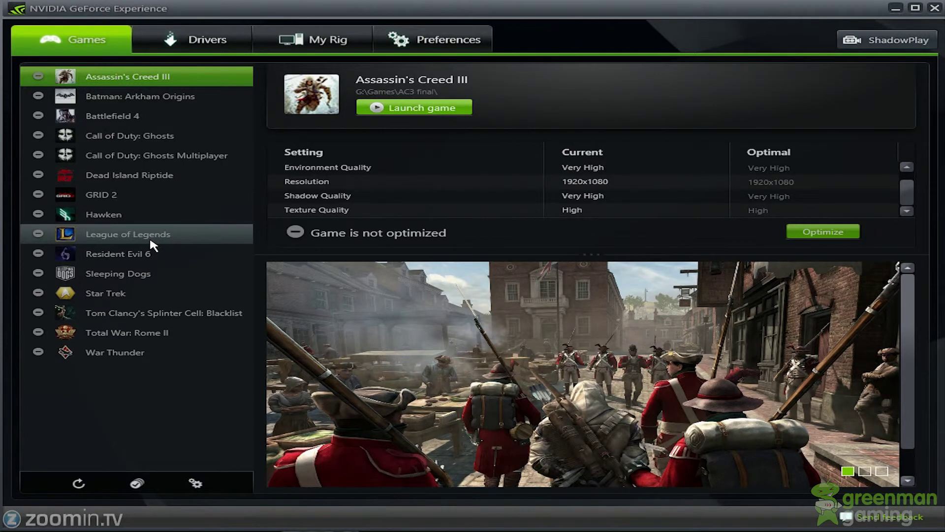
click(218, 49)
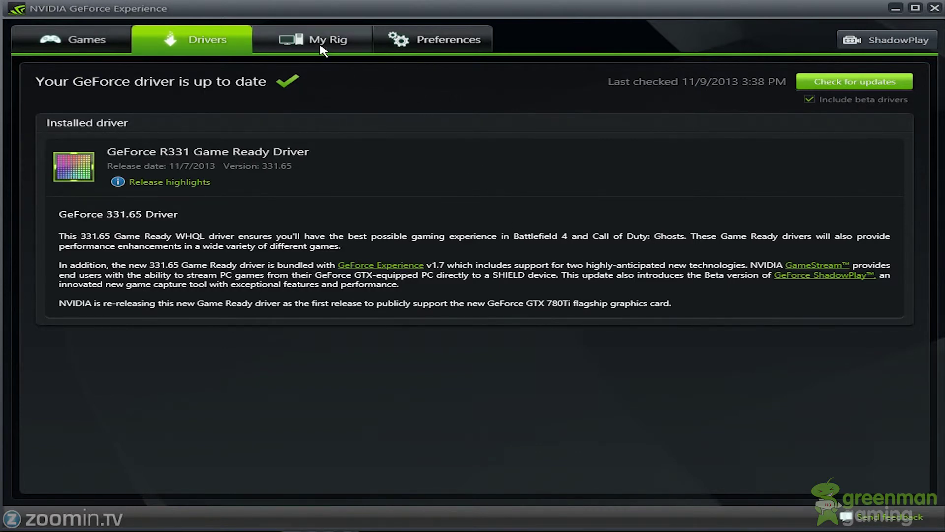
click(352, 42)
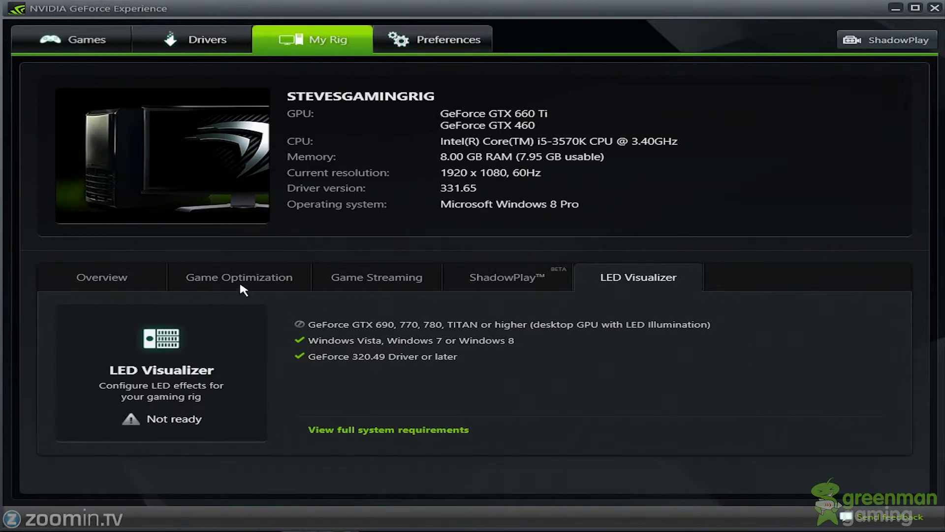
Return to the My Rig hardware specs, then open and close the ShadowPlay capture panel
click(423, 44)
click(340, 39)
click(855, 40)
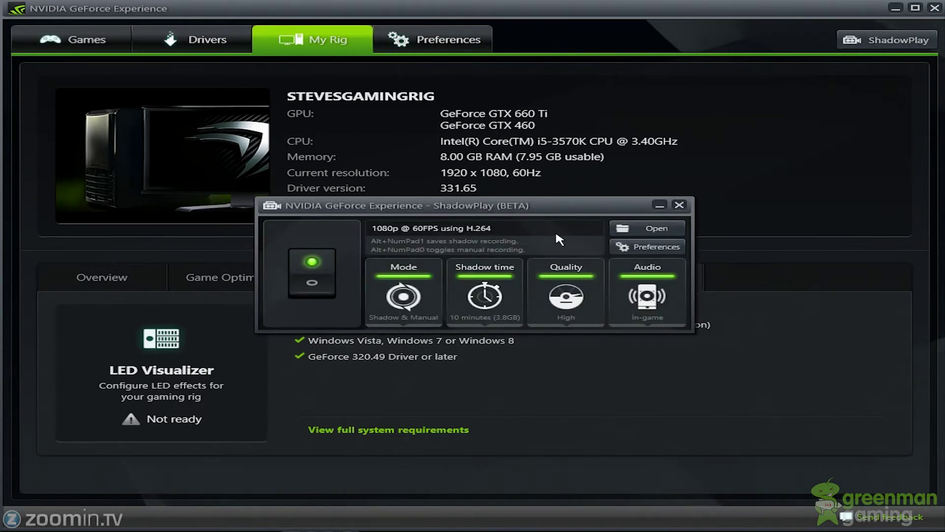
click(679, 204)
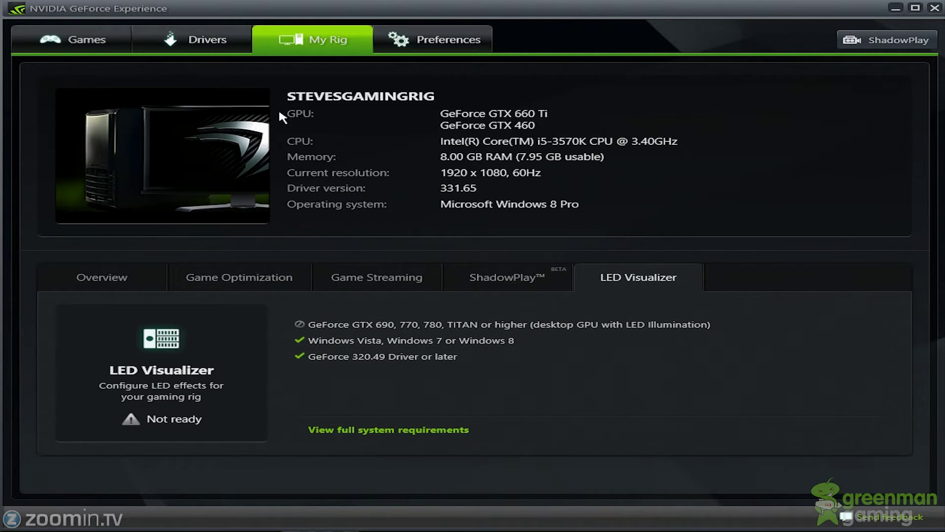
Show the Games page with Assassin's Creed III's current versus optimal settings
click(99, 42)
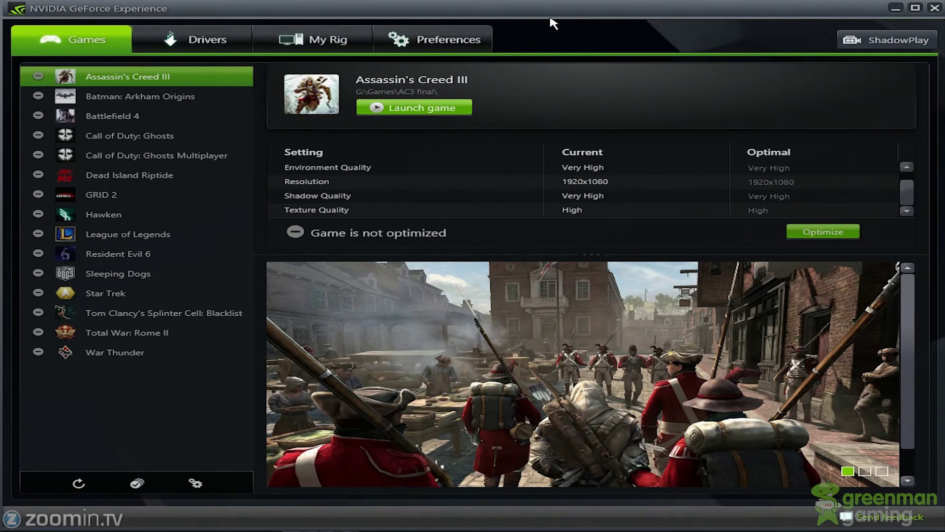
click(190, 42)
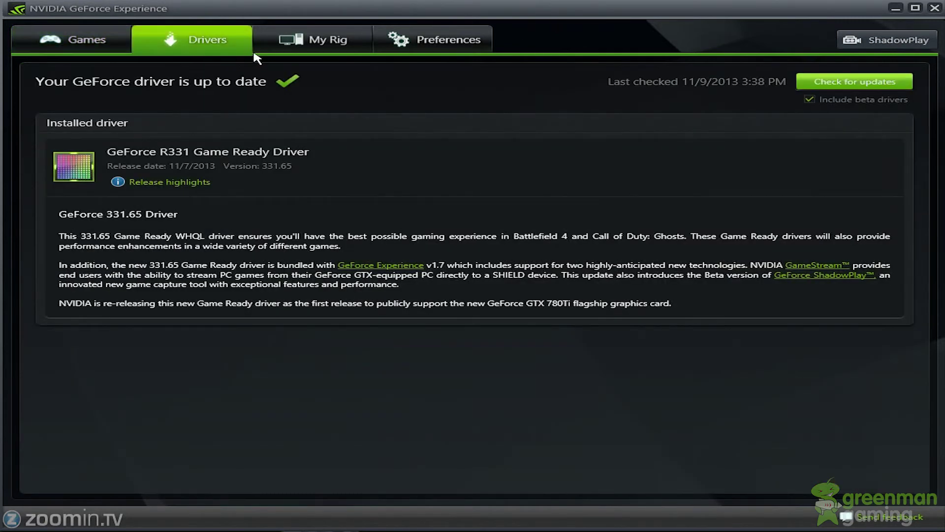
click(282, 49)
click(433, 41)
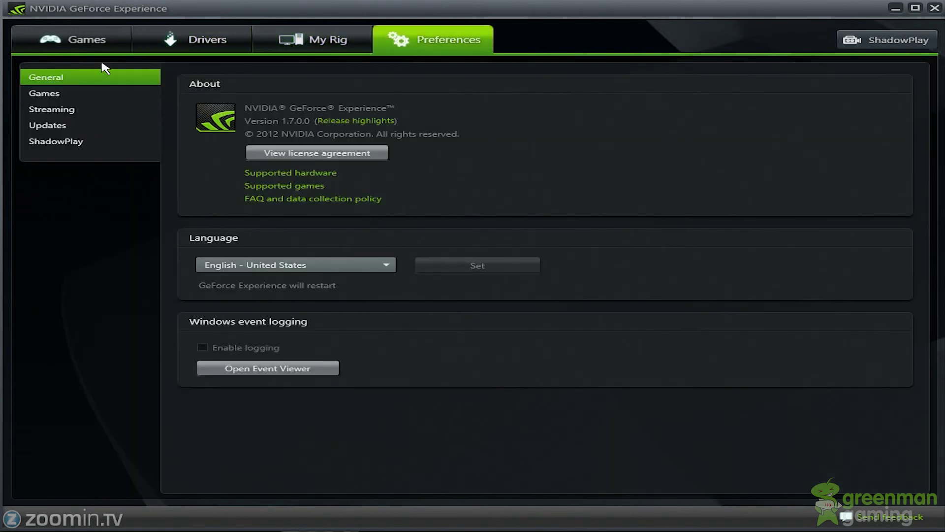
click(75, 48)
click(202, 46)
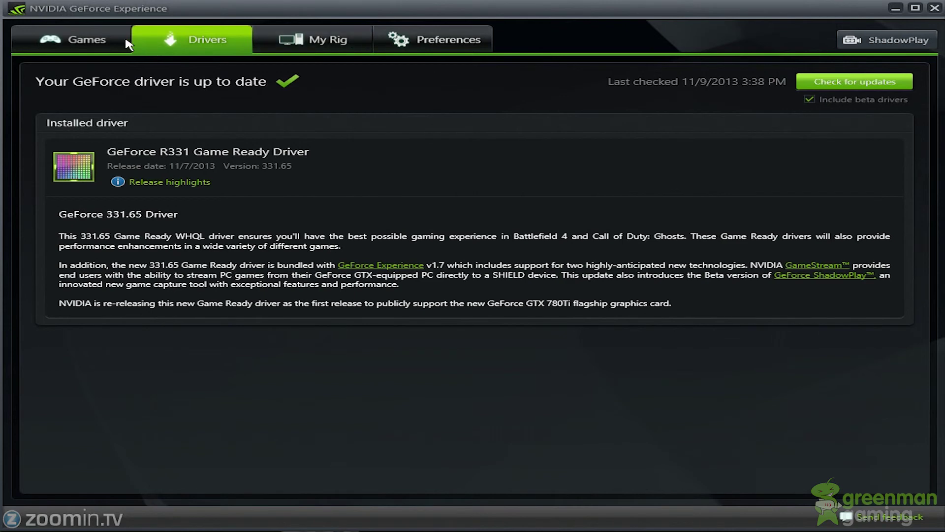
click(80, 45)
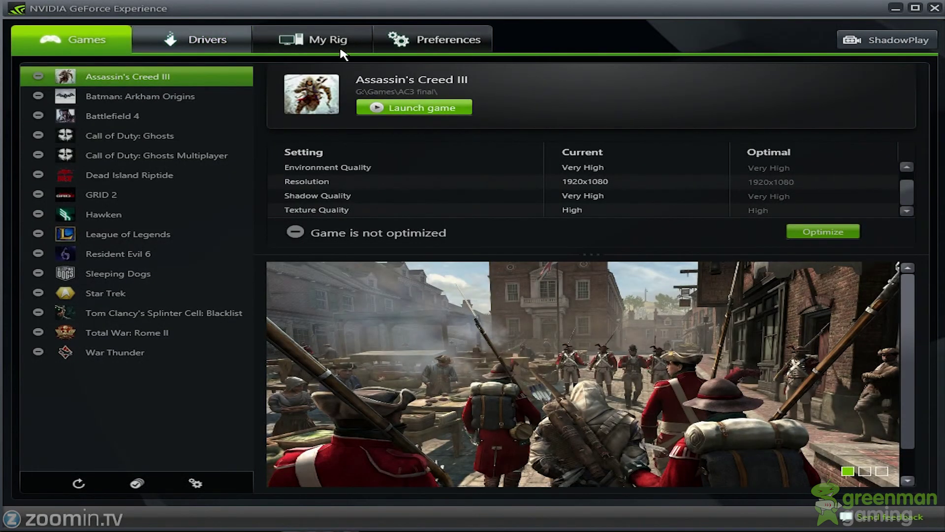